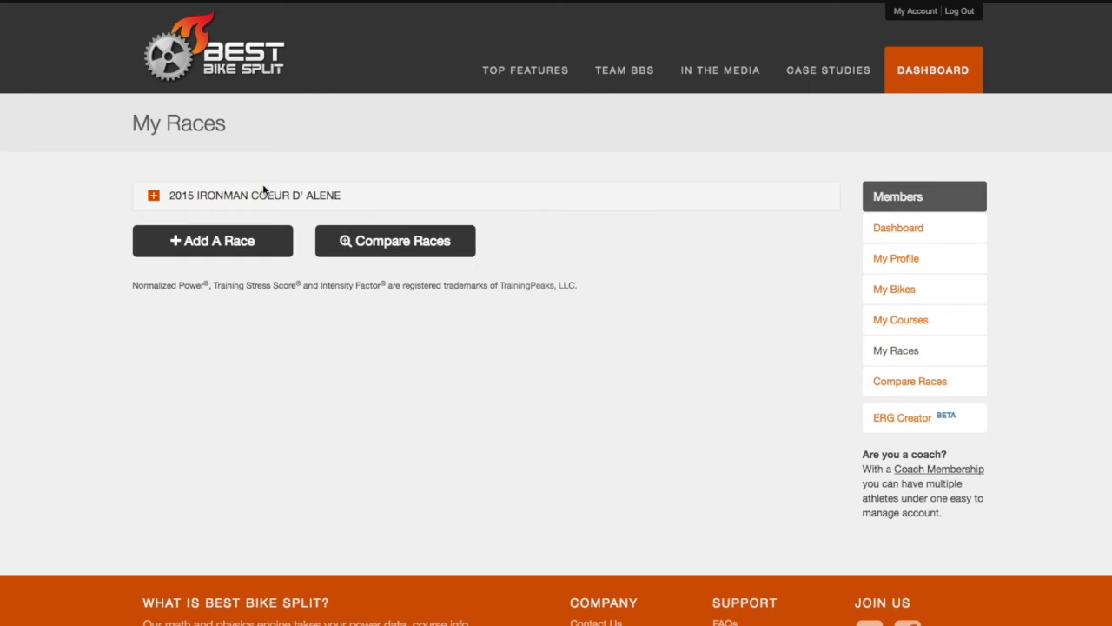
- Open the 2015 Ironman Coeur d'Alene race from My Races for editing
{"action": "left_click", "coordinate": [252, 192]}
{"action": "scroll", "coordinate": [249, 201], "scroll_direction": "down", "scroll_amount": 1}
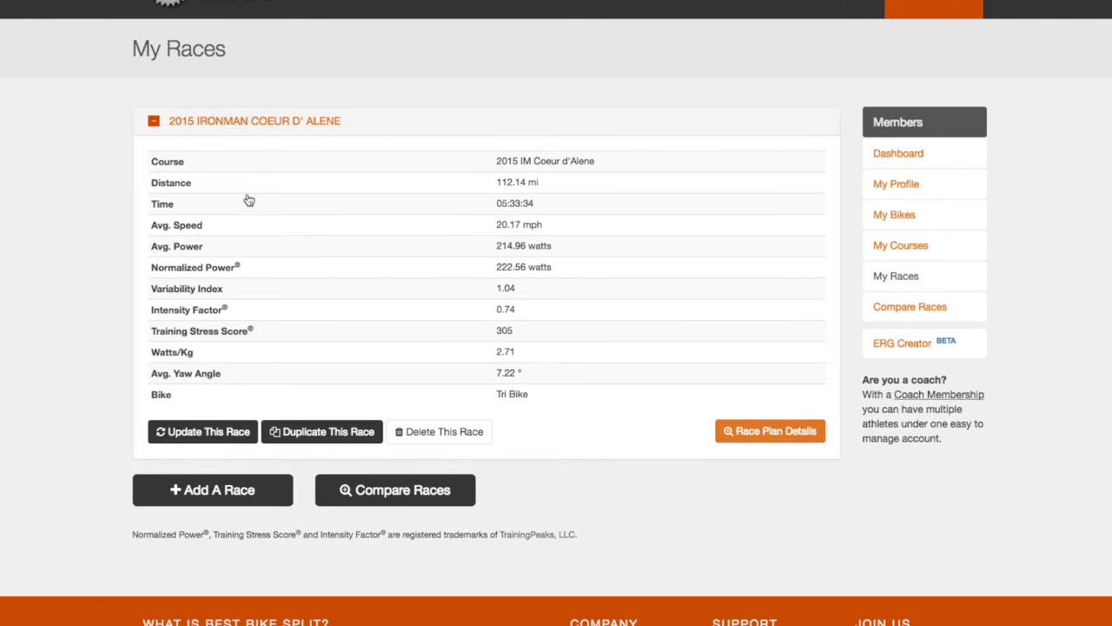
{"action": "left_click", "coordinate": [215, 432]}
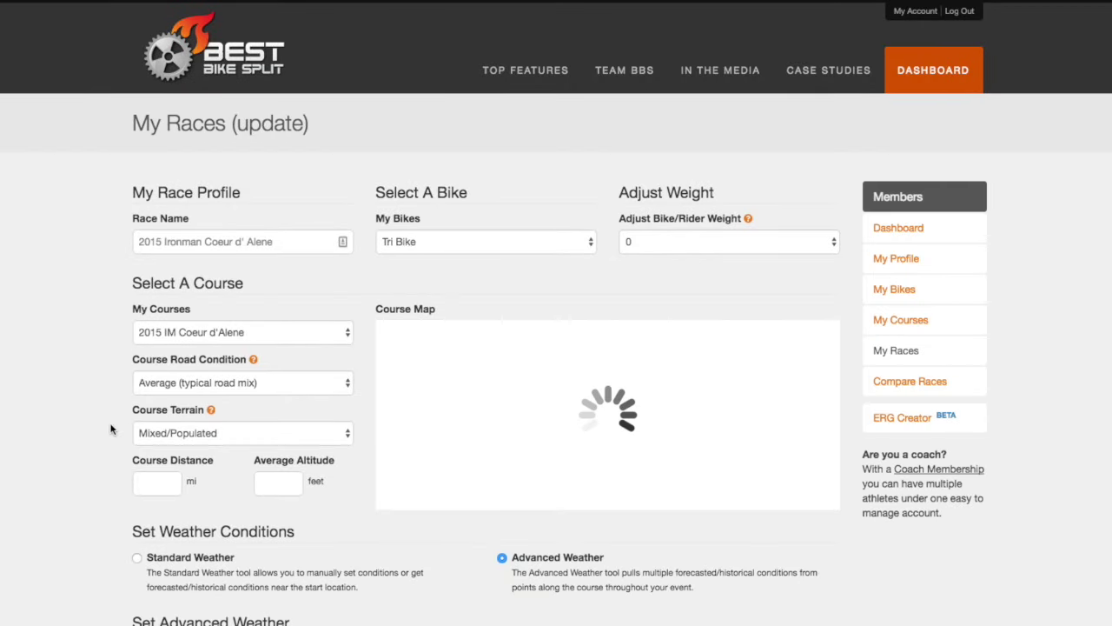
- Fetch advanced historical and forecast weather along the race course
{"action": "scroll", "coordinate": [86, 422], "scroll_direction": "down", "scroll_amount": 2}
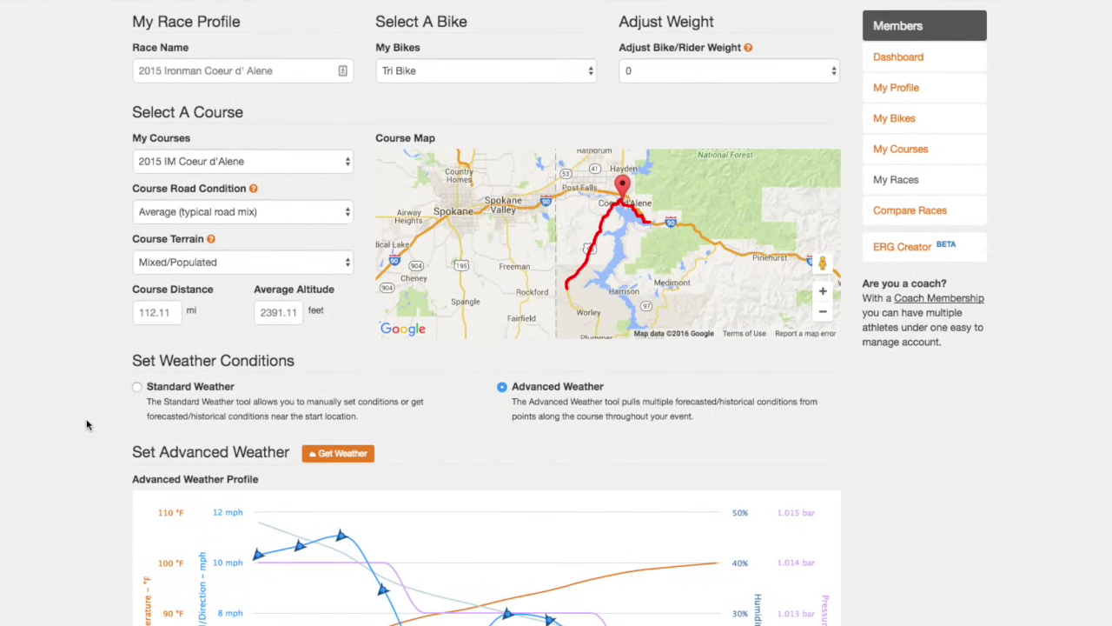
{"action": "scroll", "coordinate": [57, 320], "scroll_direction": "down", "scroll_amount": 2}
{"action": "scroll", "coordinate": [57, 320], "scroll_direction": "down", "scroll_amount": 1}
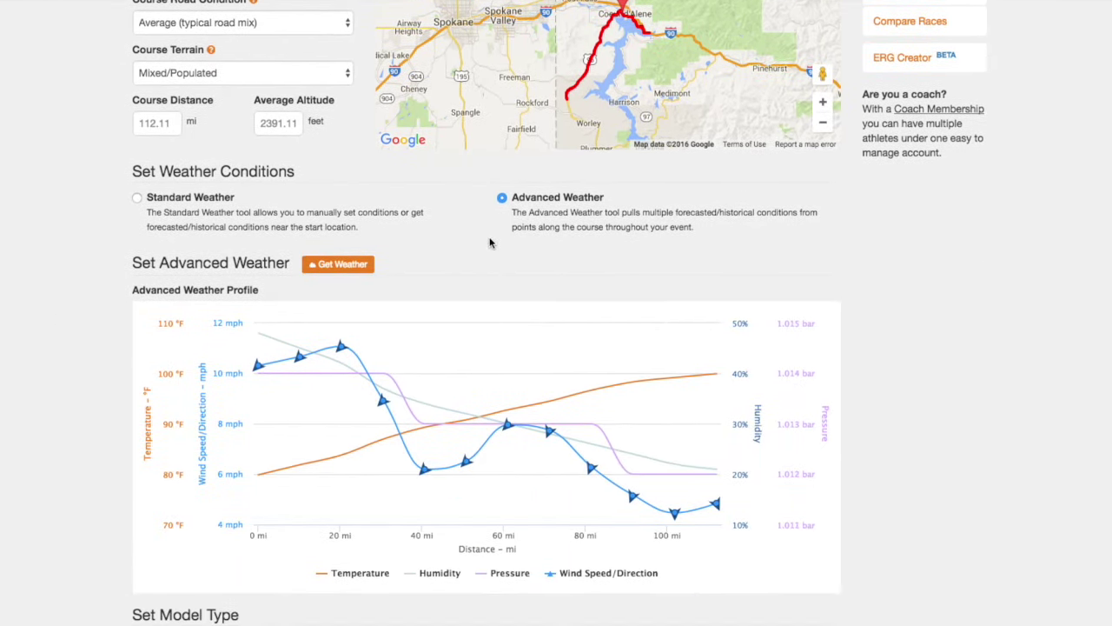
{"action": "left_click", "coordinate": [363, 266]}
{"action": "left_click", "coordinate": [617, 182]}
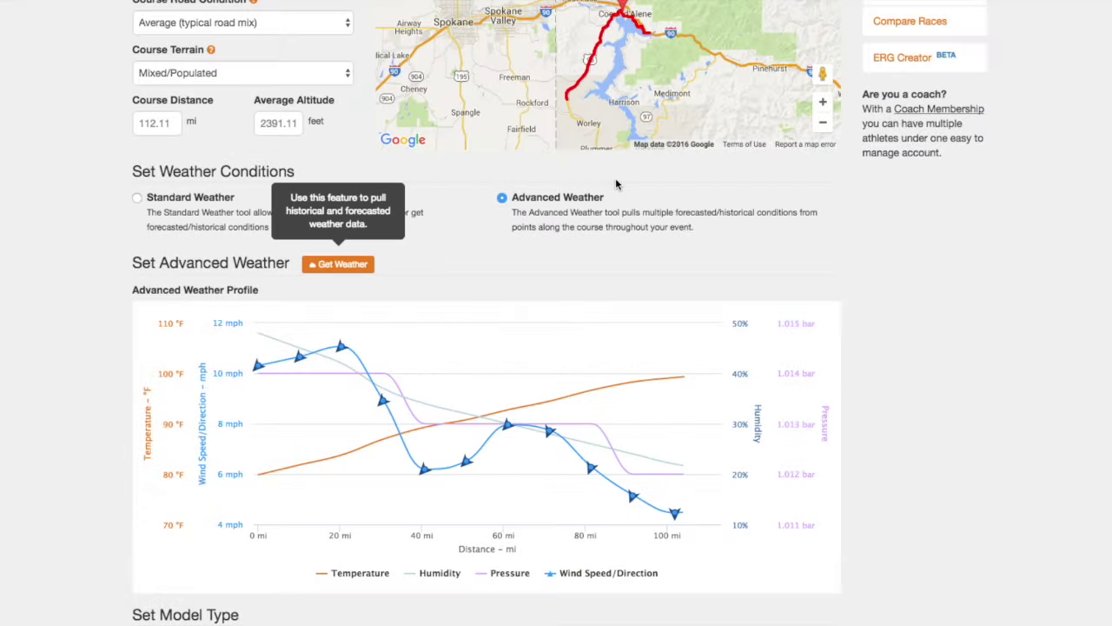
- Recalculate the race plan, which predicts 05:33:34 at 214.96 watts
{"action": "scroll", "coordinate": [21, 377], "scroll_direction": "down", "scroll_amount": 2}
{"action": "scroll", "coordinate": [21, 377], "scroll_direction": "down", "scroll_amount": 5}
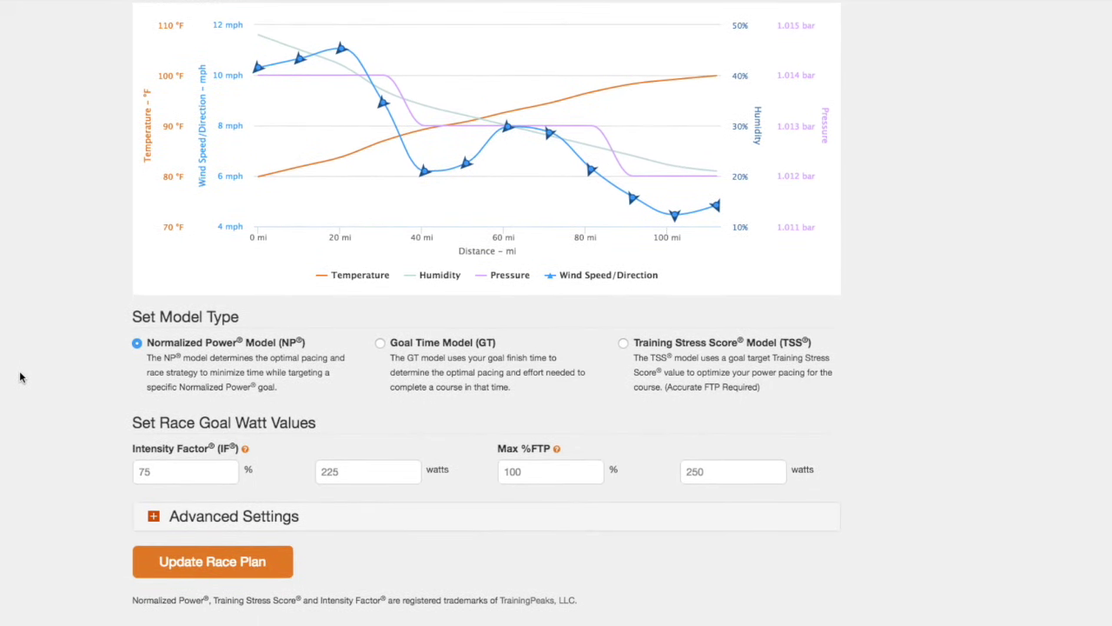
{"action": "left_click", "coordinate": [218, 561]}
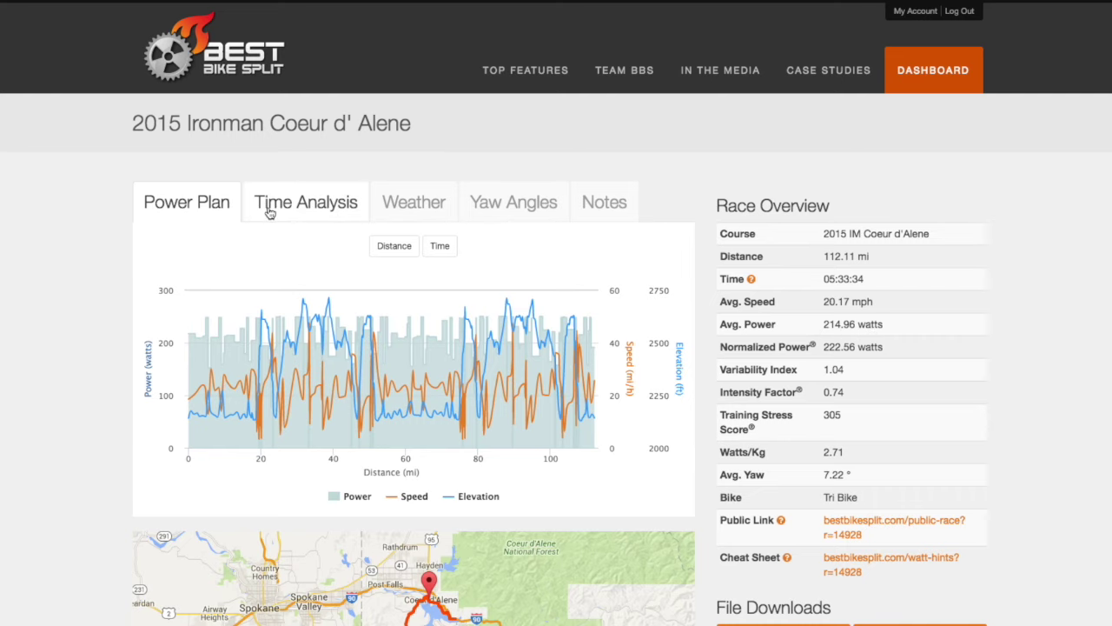
- Open the Time Analysis of the recalculated plan, showing an adjusted time of 05:33:34
{"action": "left_click", "coordinate": [324, 213]}
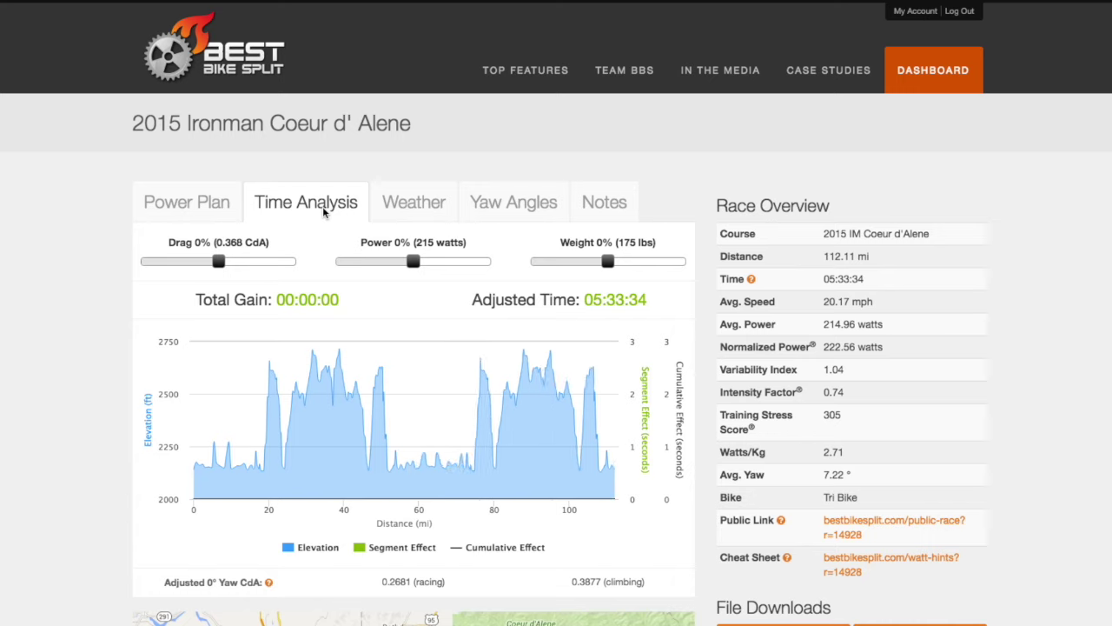
- Set power to -3% and drag to 8%, giving 00:11:47 loss and 05:45:21 adjusted time
{"action": "left_click", "coordinate": [414, 264]}
{"action": "left_click_drag", "start_coordinate": [414, 265], "coordinate": [409, 266]}
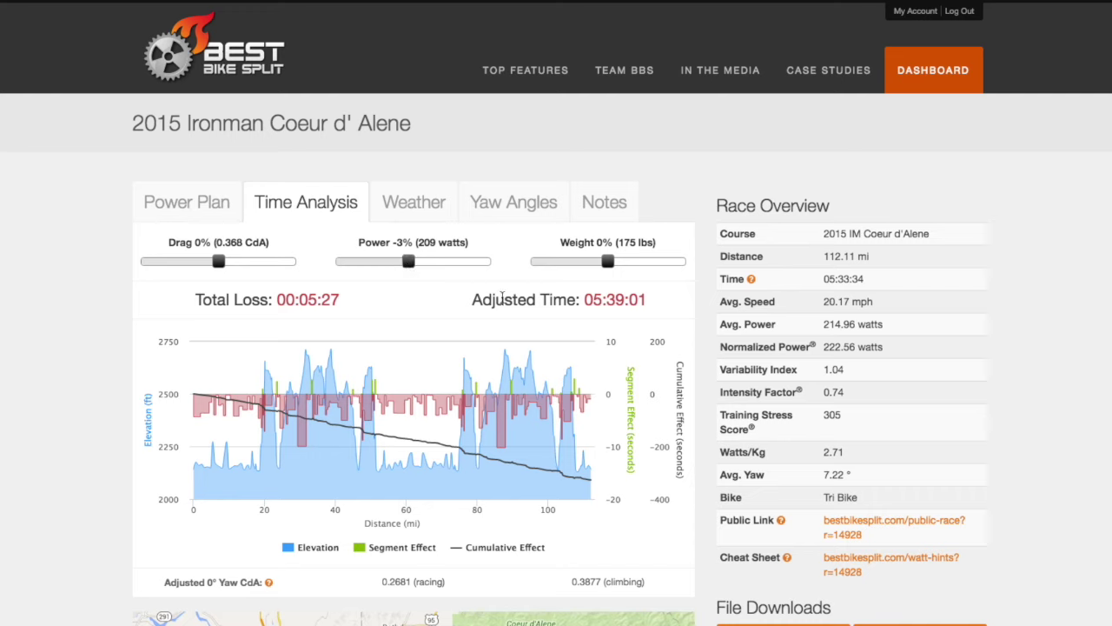
{"action": "left_click_drag", "start_coordinate": [218, 263], "coordinate": [233, 265]}
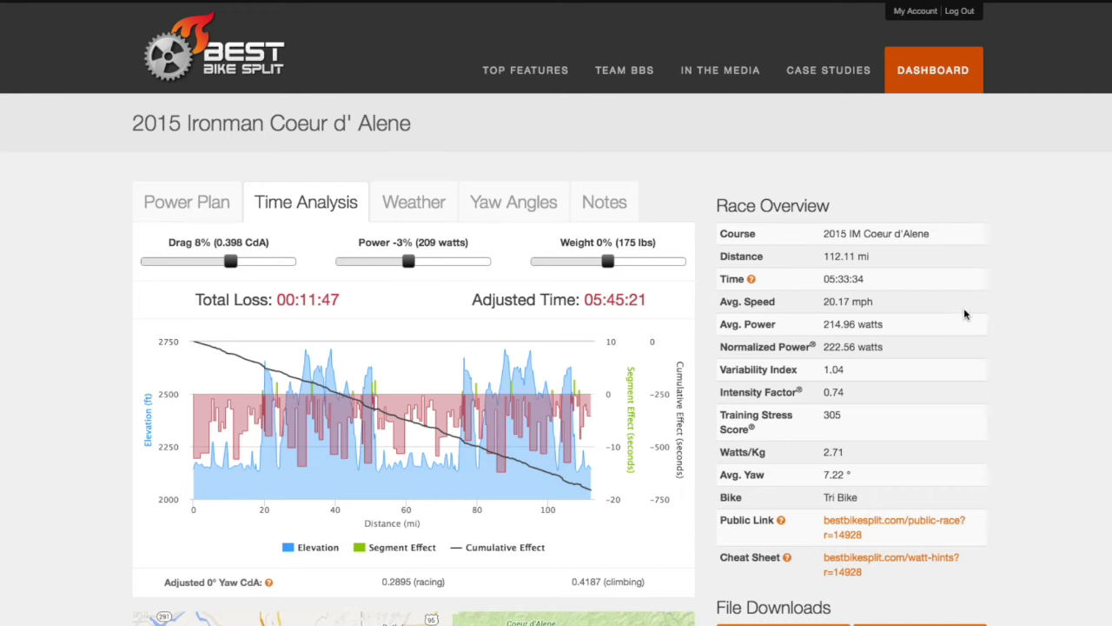
- Open the Tri Bike's settings for editing from the dashboard's My Bikes list
{"action": "left_click", "coordinate": [932, 80]}
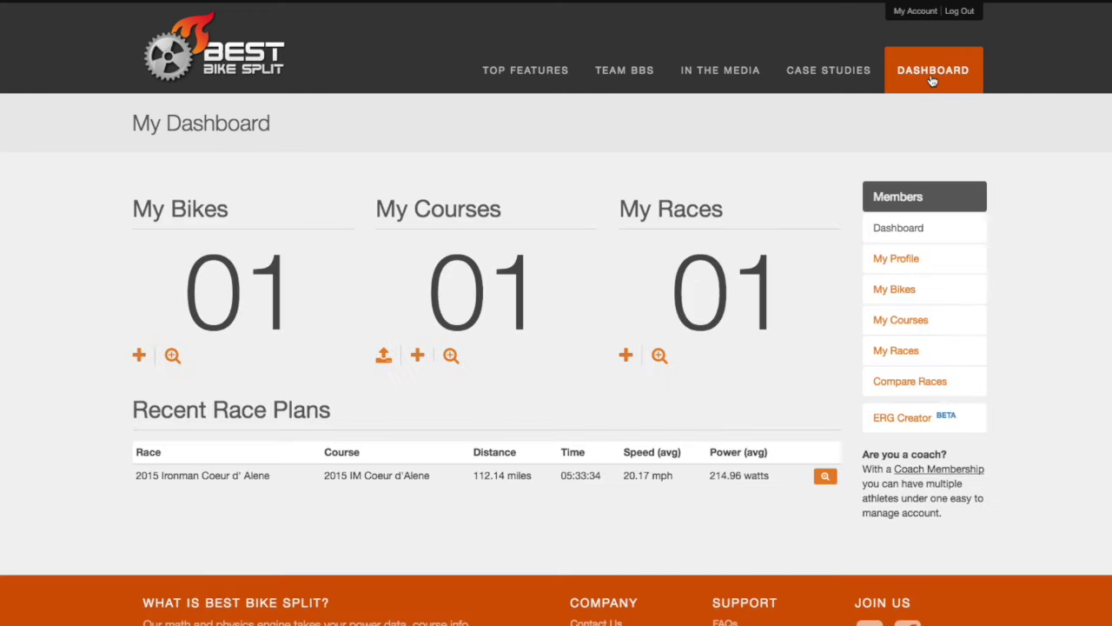
{"action": "left_click", "coordinate": [885, 296]}
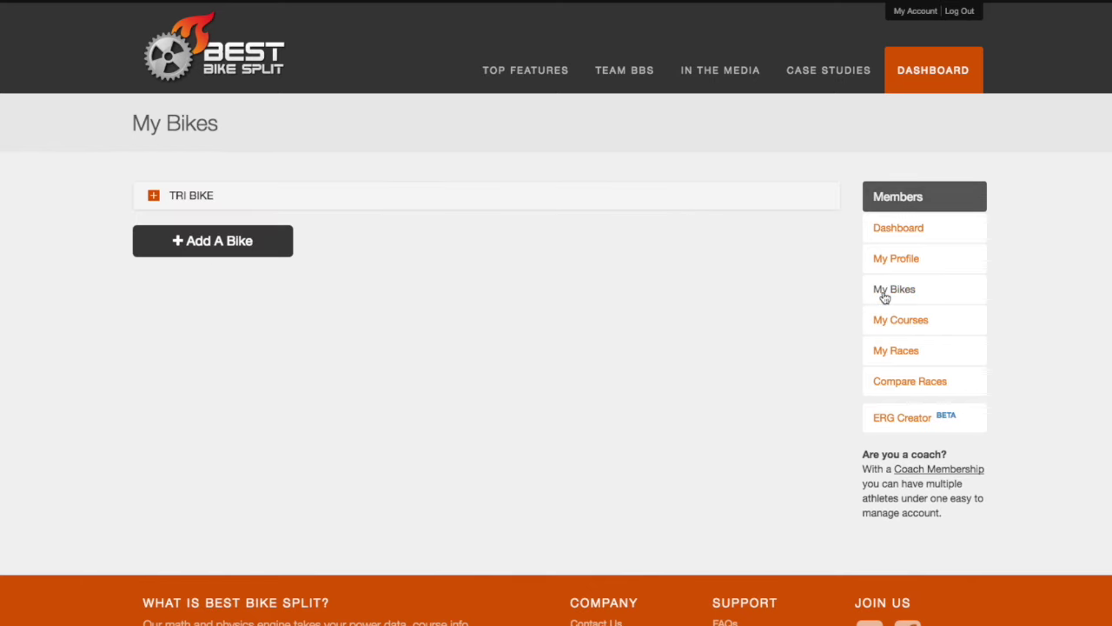
{"action": "left_click", "coordinate": [177, 199]}
{"action": "scroll", "coordinate": [188, 198], "scroll_direction": "down", "scroll_amount": 3}
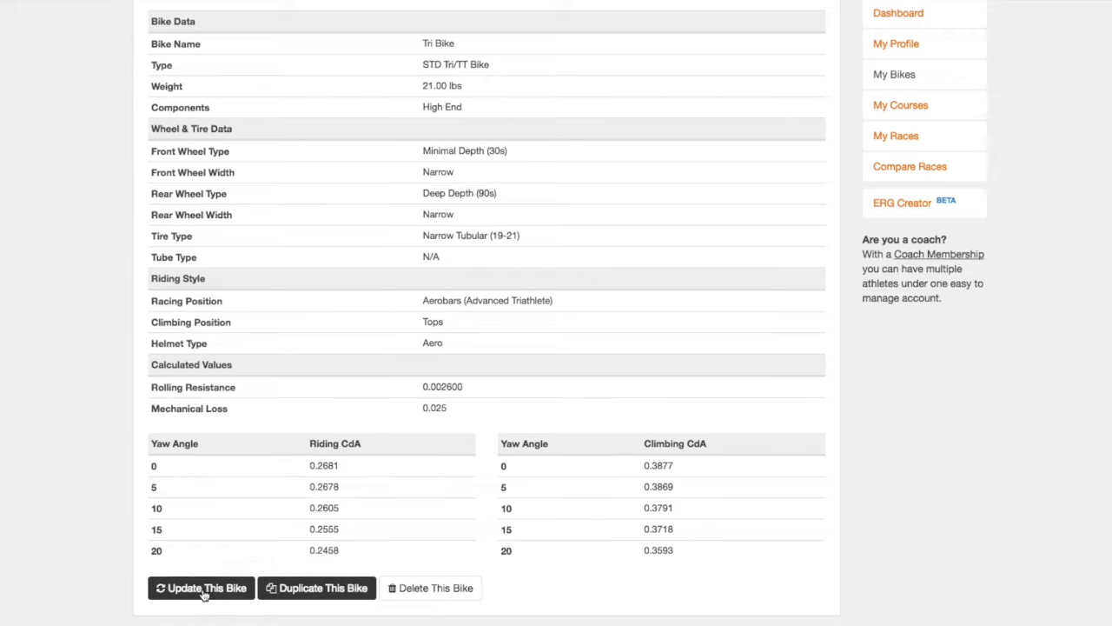
{"action": "left_click", "coordinate": [203, 588]}
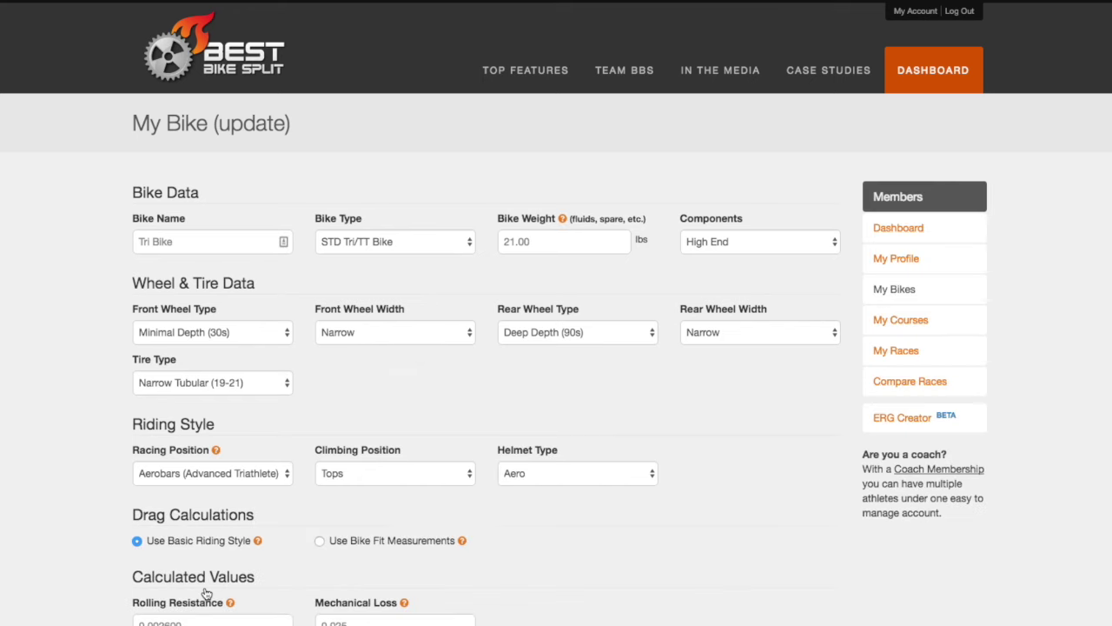
- Change the Tri Bike's 0° racing CdA to 0.2895
{"action": "scroll", "coordinate": [629, 559], "scroll_direction": "down", "scroll_amount": 3}
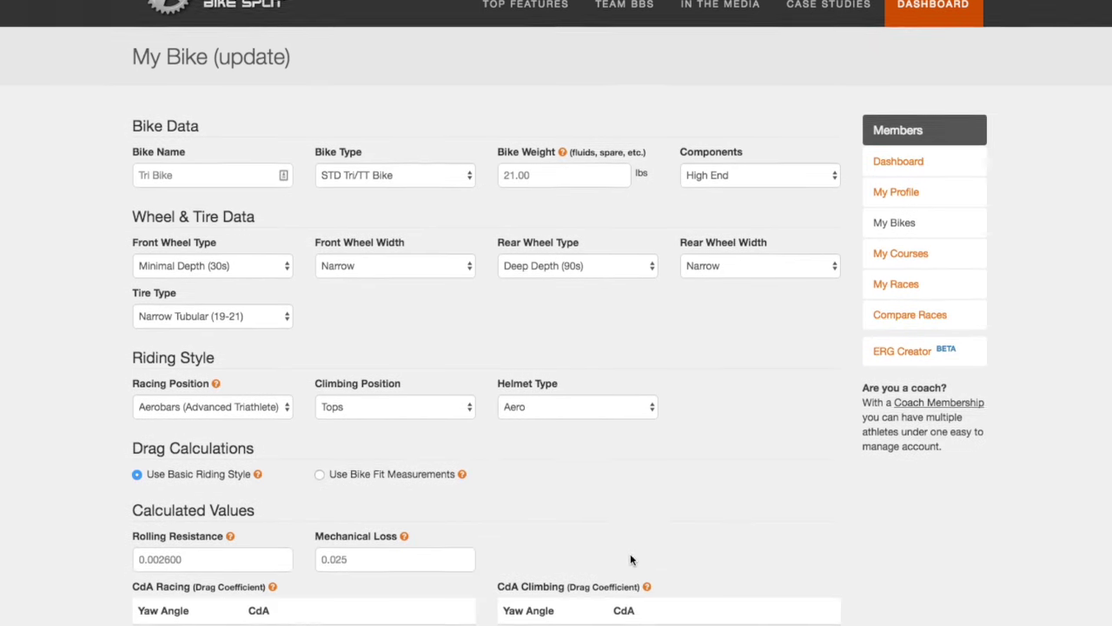
{"action": "scroll", "coordinate": [632, 558], "scroll_direction": "down", "scroll_amount": 3}
{"action": "left_click", "coordinate": [262, 414]}
{"action": "left_click_drag", "start_coordinate": [262, 414], "coordinate": [316, 413]}
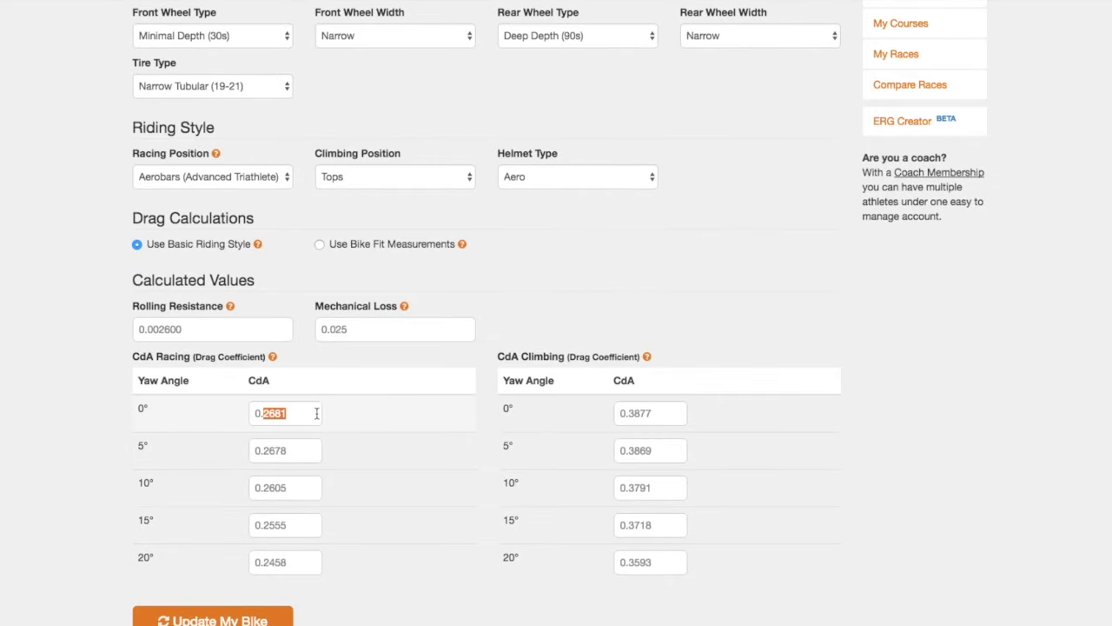
{"action": "type", "text": "2"}
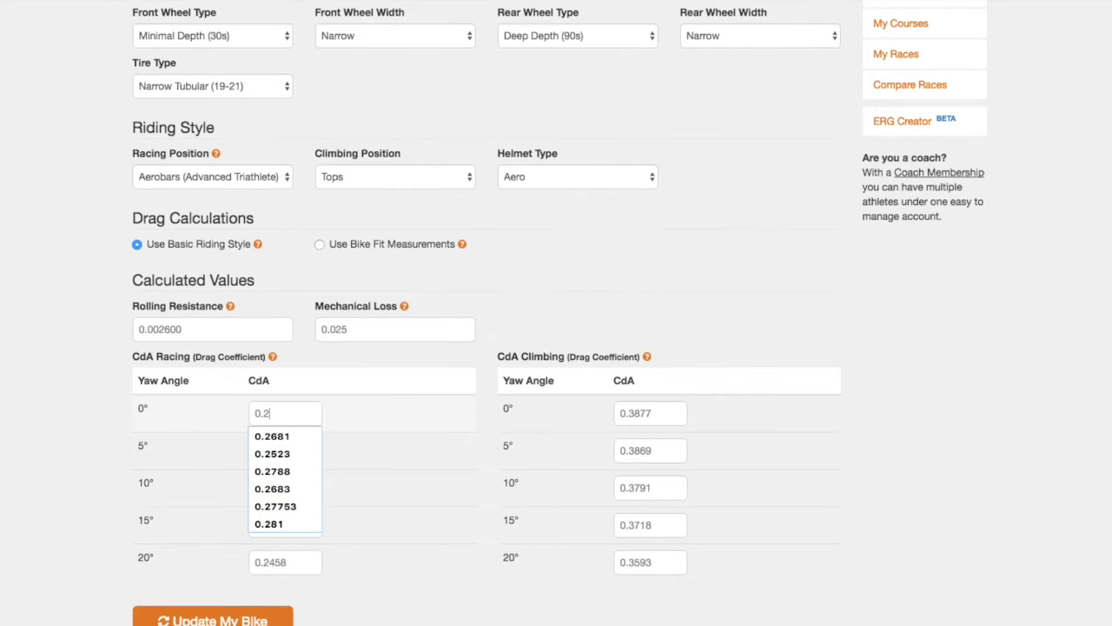
{"action": "type", "text": "895"}
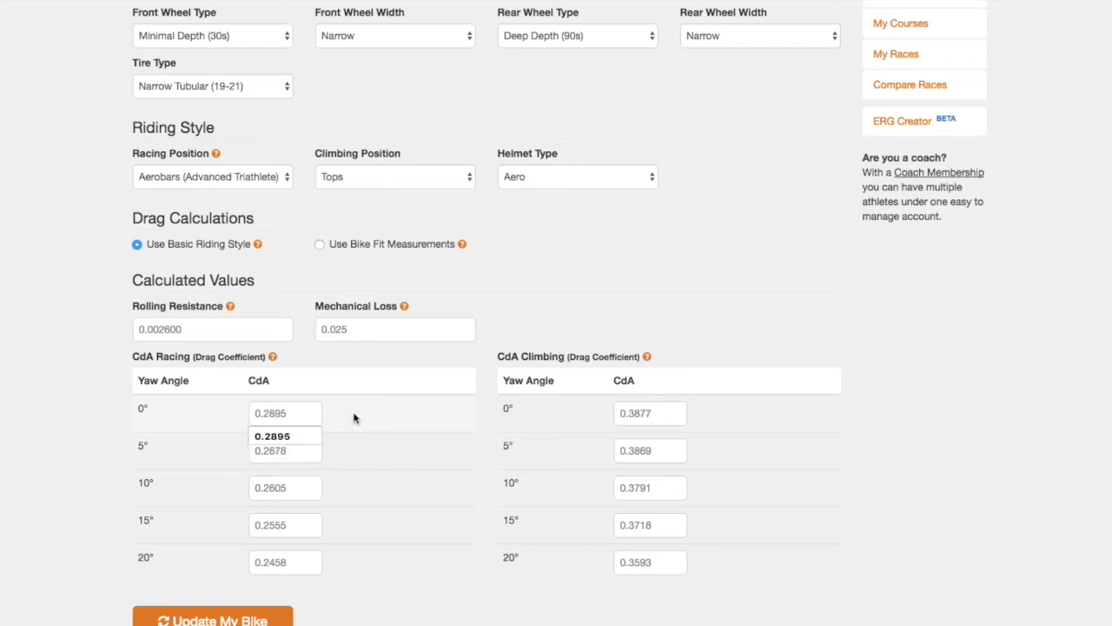
{"action": "left_click", "coordinate": [353, 415]}
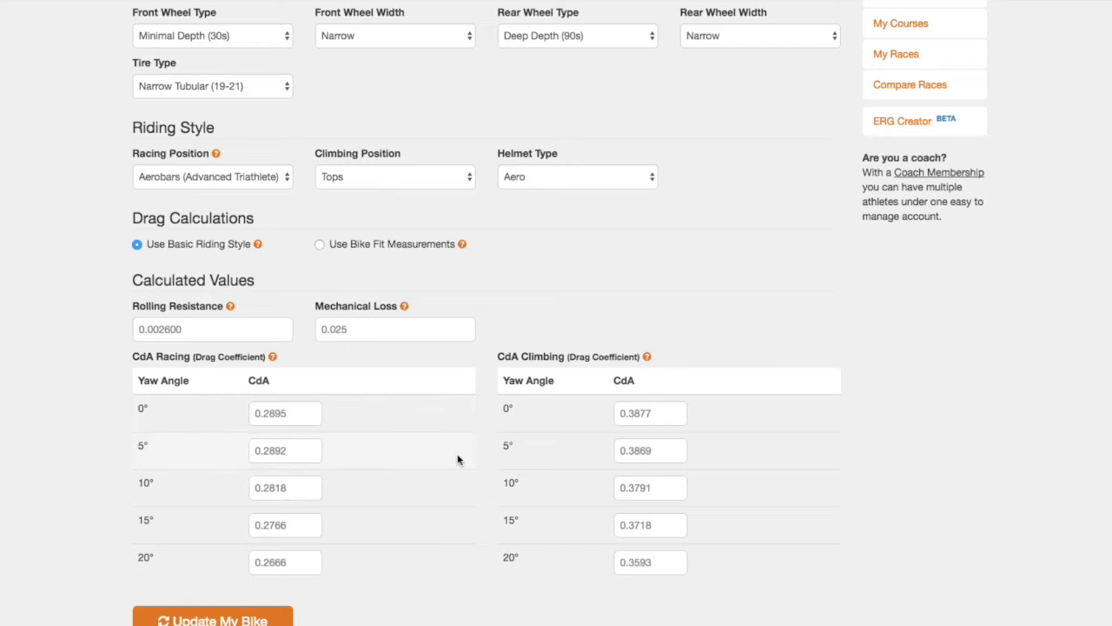
- Change the 0° climbing CdA to 0.4187 and save the bike
{"action": "left_click", "coordinate": [635, 414]}
{"action": "left_click_drag", "start_coordinate": [635, 413], "coordinate": [690, 414]}
{"action": "type", "text": "41"}
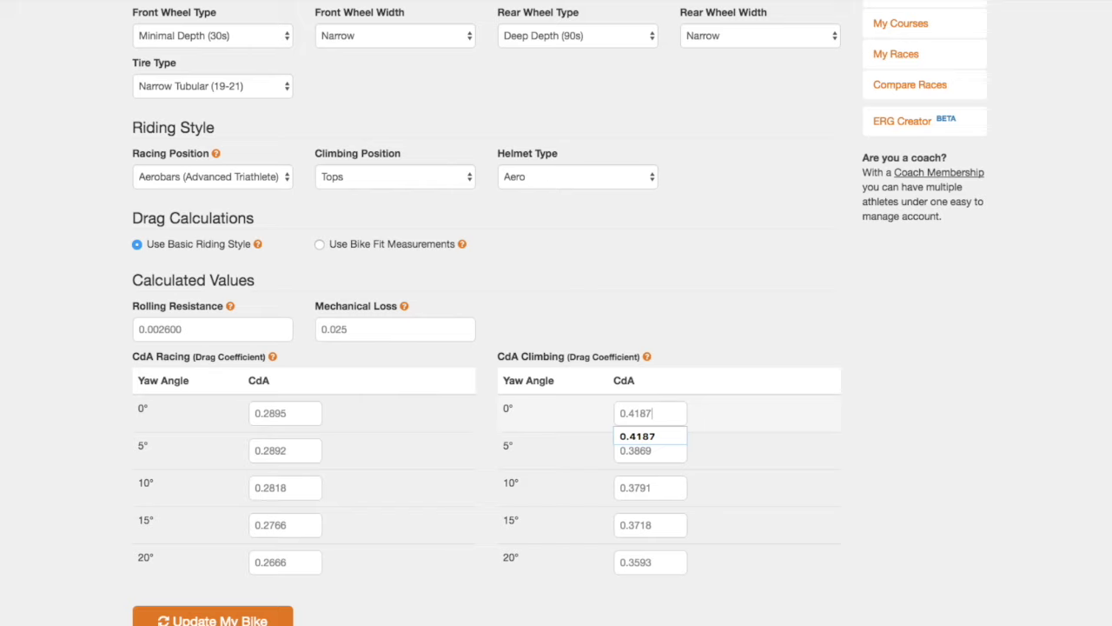
{"action": "type", "text": "87"}
{"action": "left_click", "coordinate": [694, 410]}
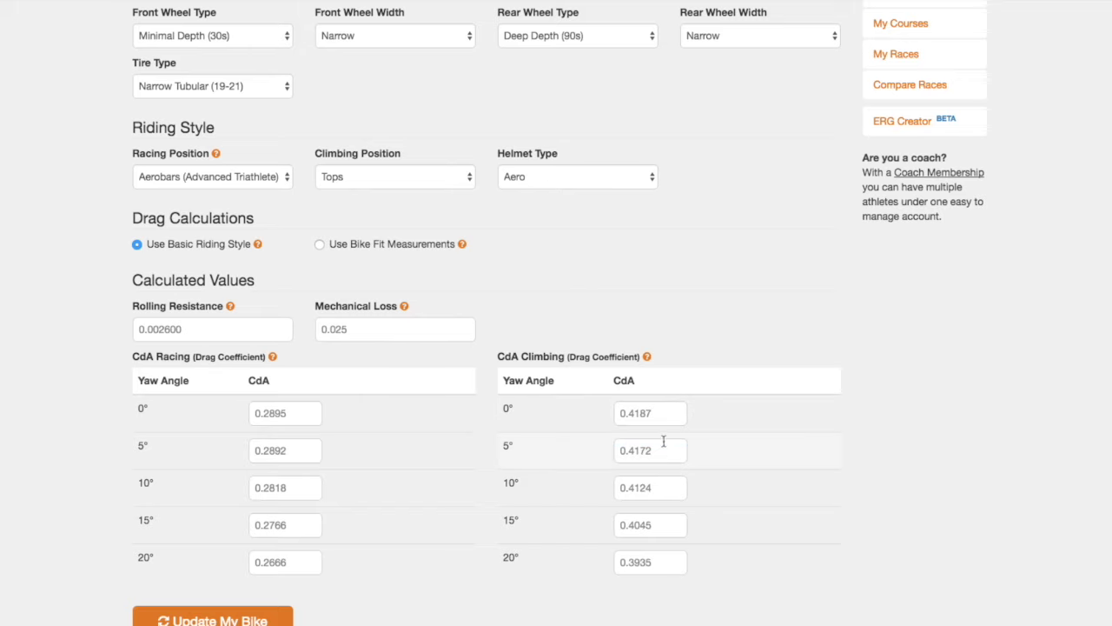
{"action": "left_click", "coordinate": [236, 620]}
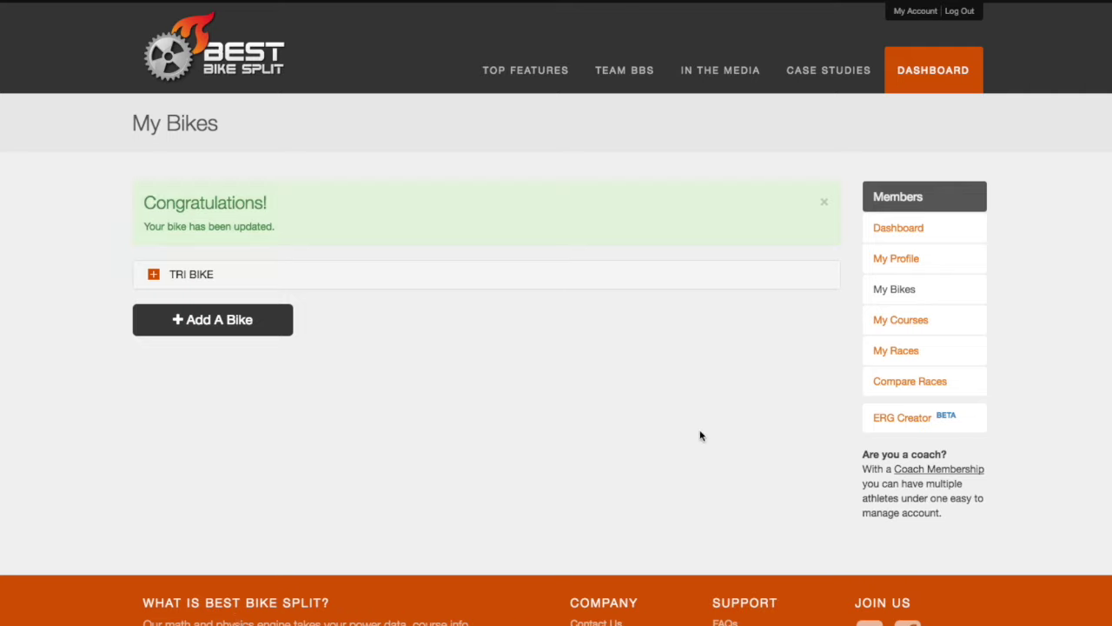
- Recalculate the Coeur d'Alene race plan using the updated Tri Bike at 225 watts
{"action": "left_click", "coordinate": [890, 352]}
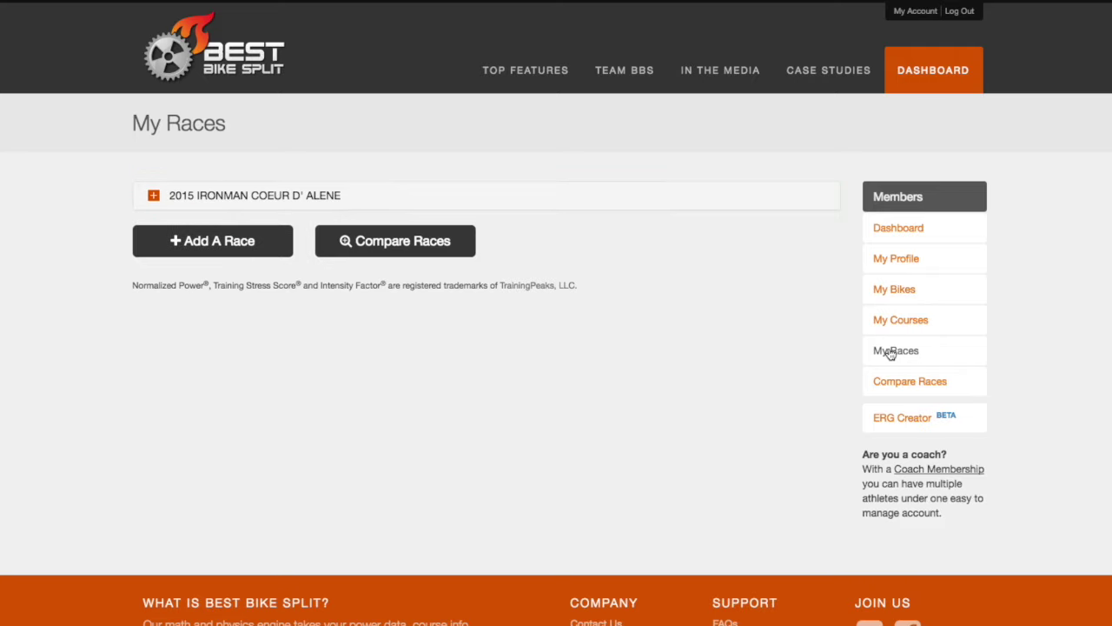
{"action": "left_click", "coordinate": [276, 200]}
{"action": "scroll", "coordinate": [274, 200], "scroll_direction": "down", "scroll_amount": 1}
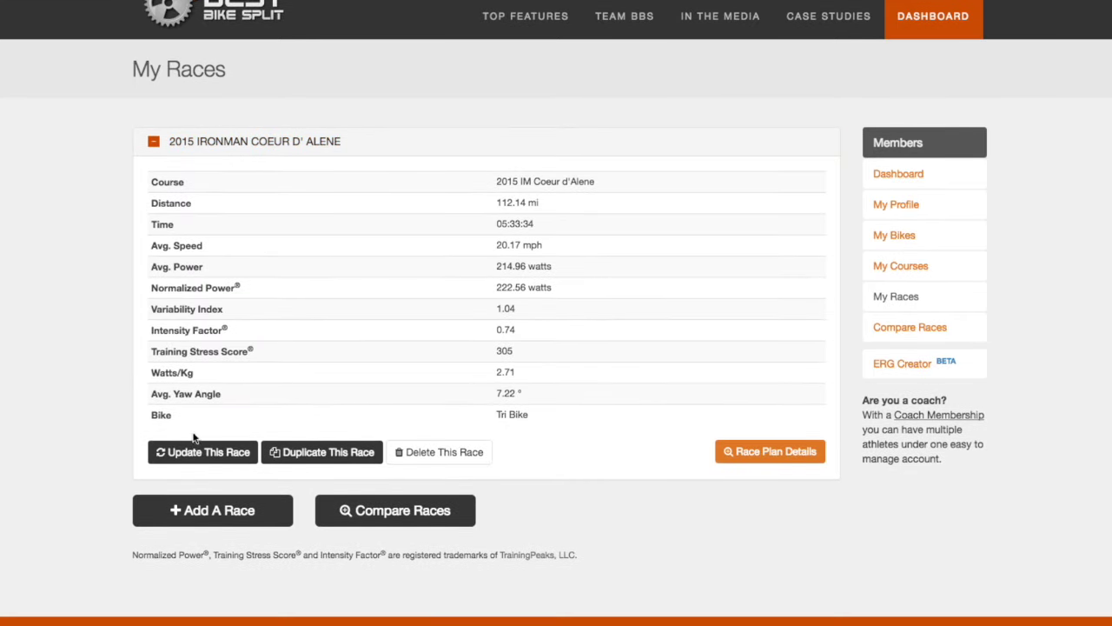
{"action": "left_click", "coordinate": [205, 452]}
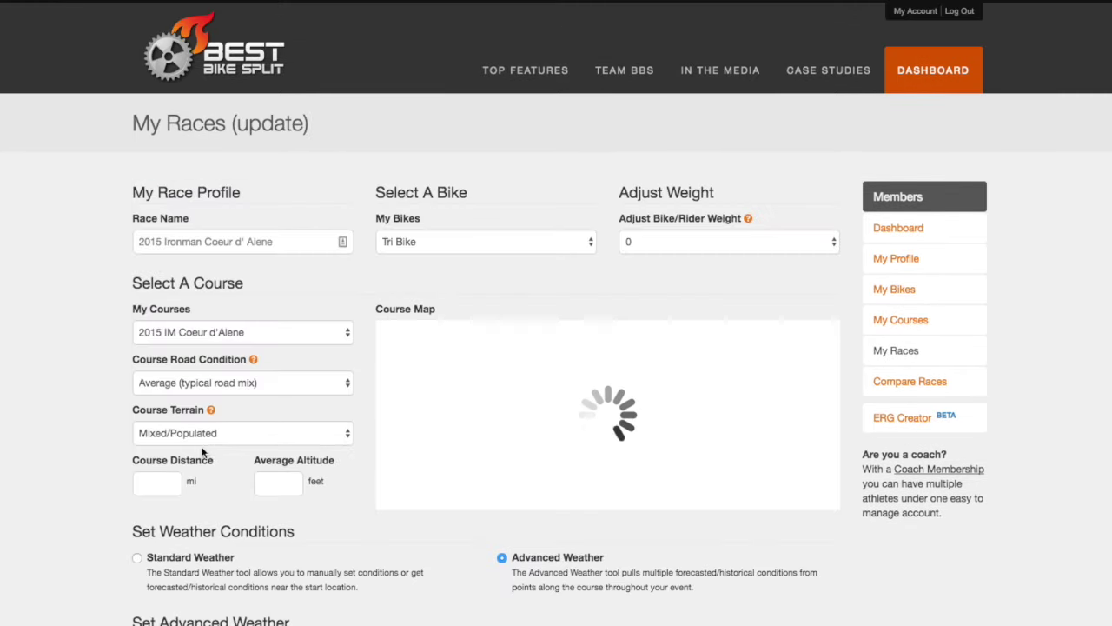
{"action": "scroll", "coordinate": [71, 384], "scroll_direction": "down", "scroll_amount": 10}
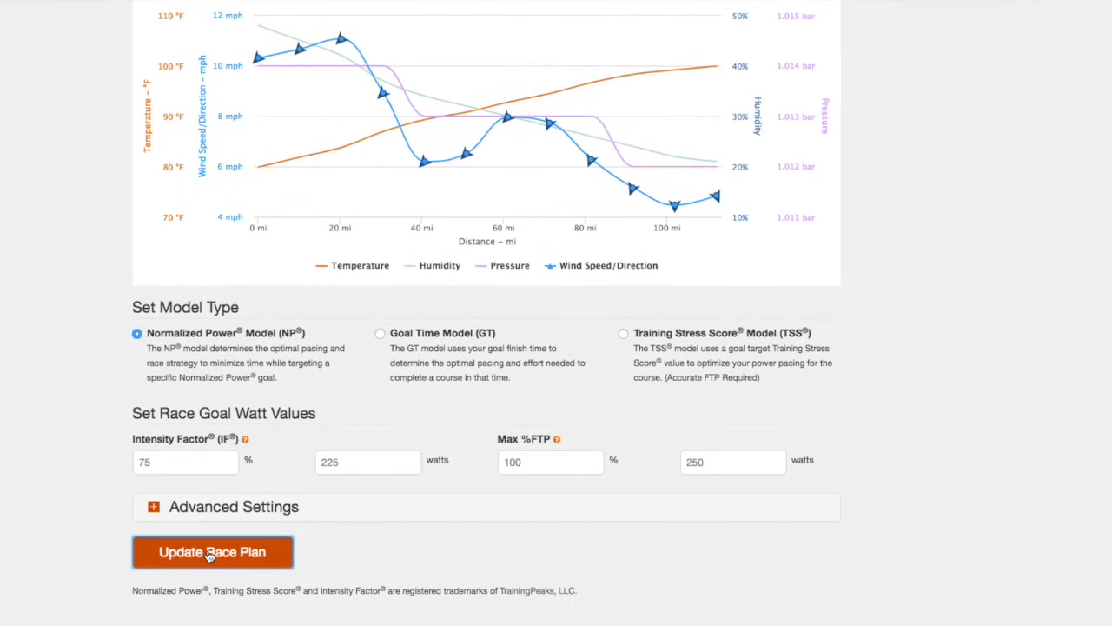
{"action": "left_click", "coordinate": [207, 553]}
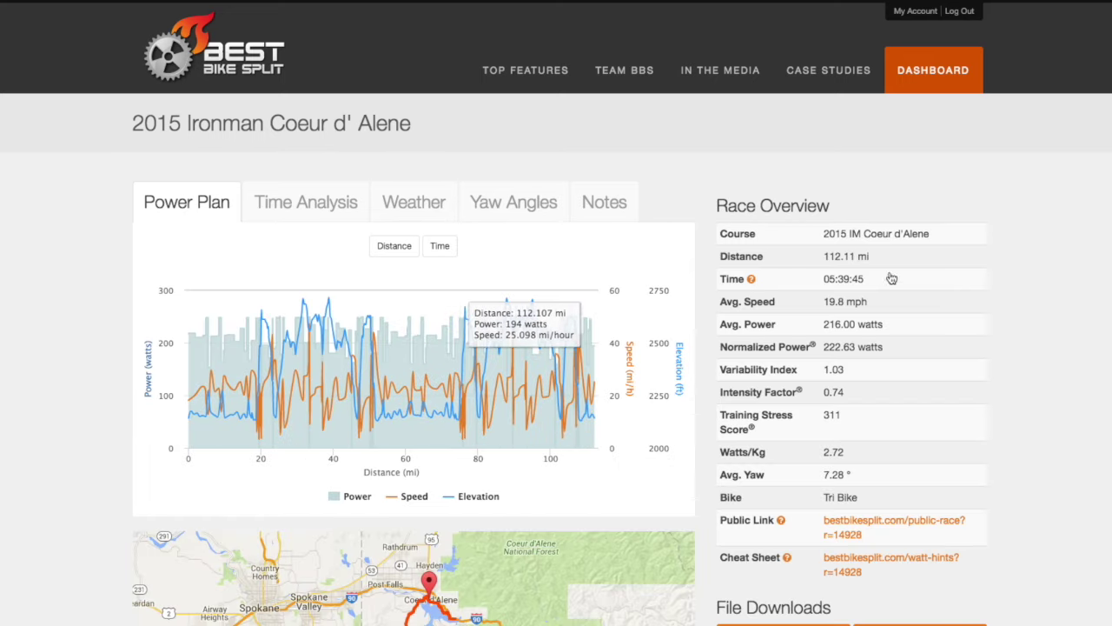
- In the new plan's Time Analysis, drop power to -3% (210 watts), giving an adjusted 05:45:19
{"action": "left_click", "coordinate": [271, 203]}
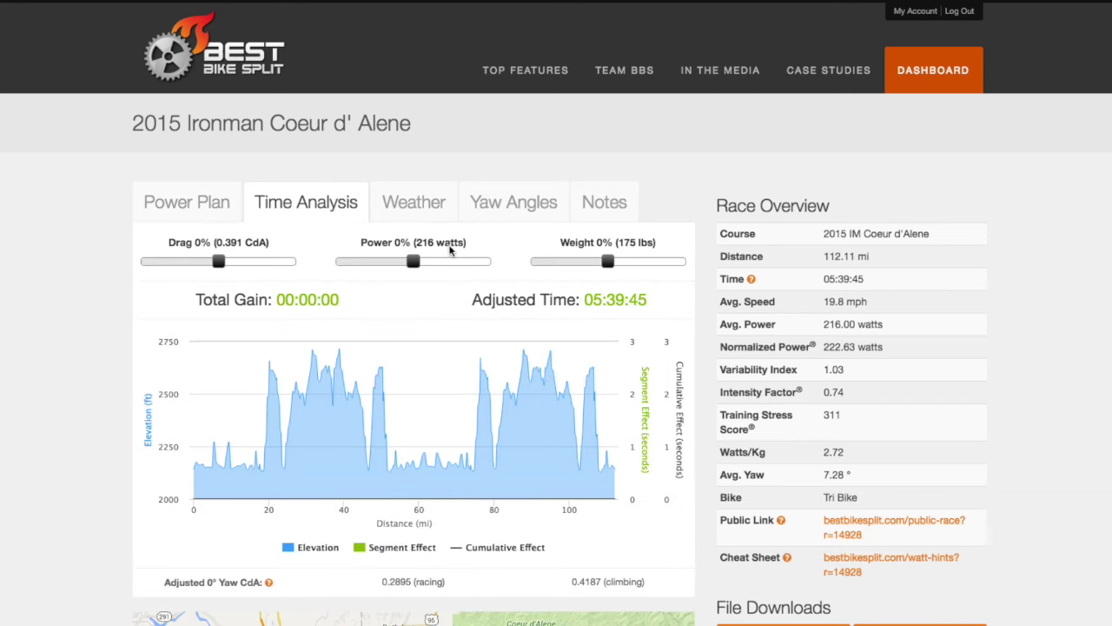
{"action": "left_click_drag", "start_coordinate": [418, 266], "coordinate": [416, 268]}
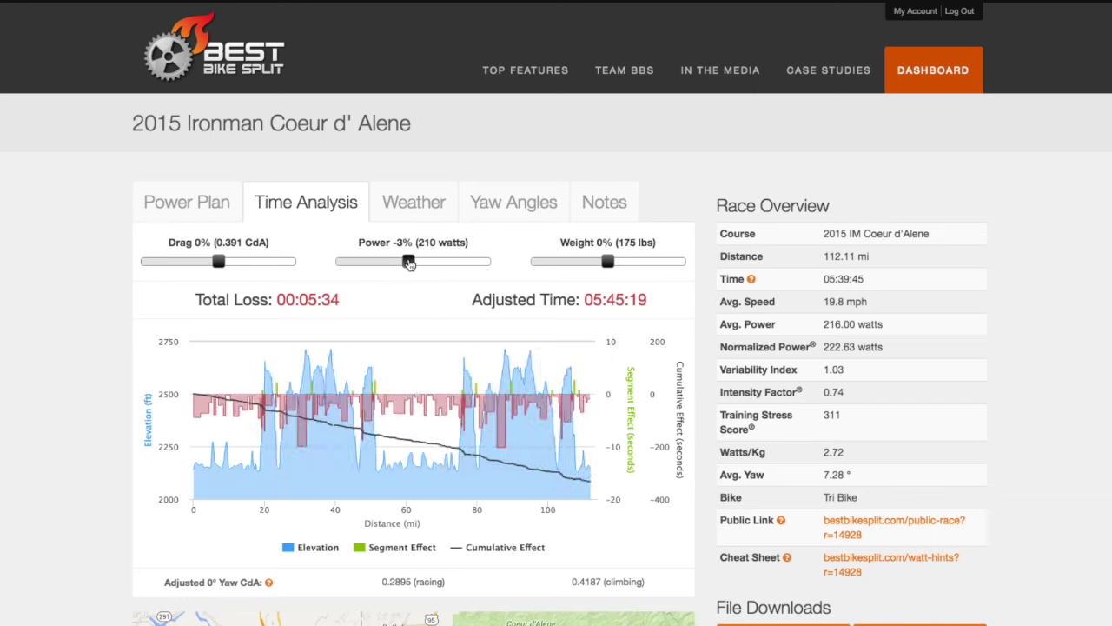